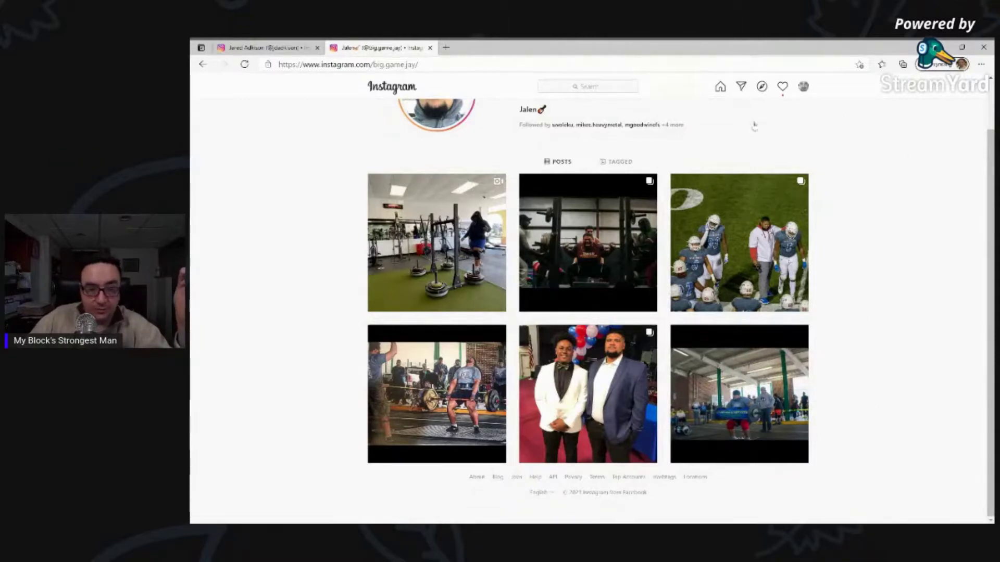
Step: Open the direct-message conversation from the athlete's profile and look through the shared training videos and lift weights
scroll(642, 138, "up", 2)
left_click(629, 127)
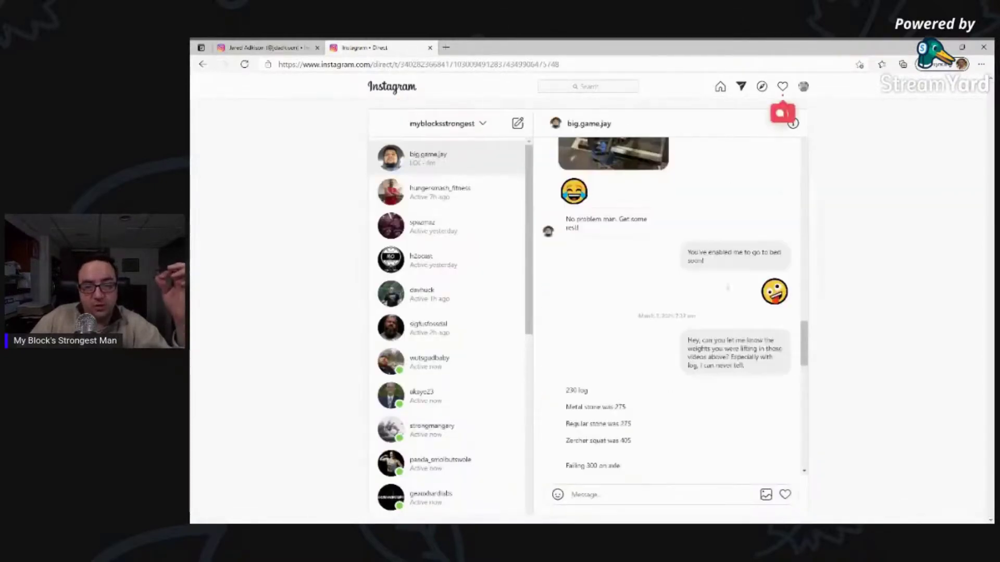
scroll(728, 288, "up", 5)
scroll(802, 288, "up", 1)
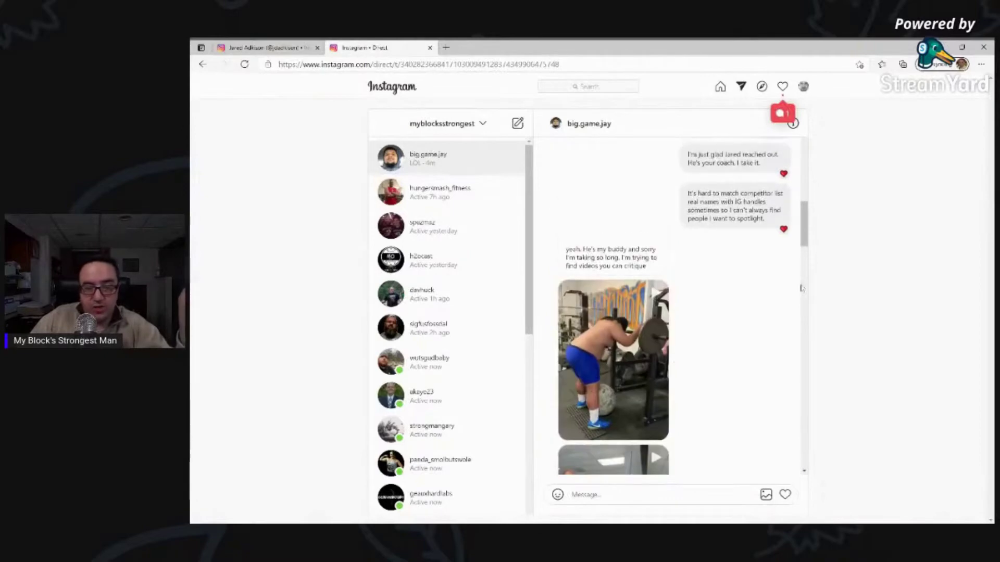
scroll(773, 365, "down", 8)
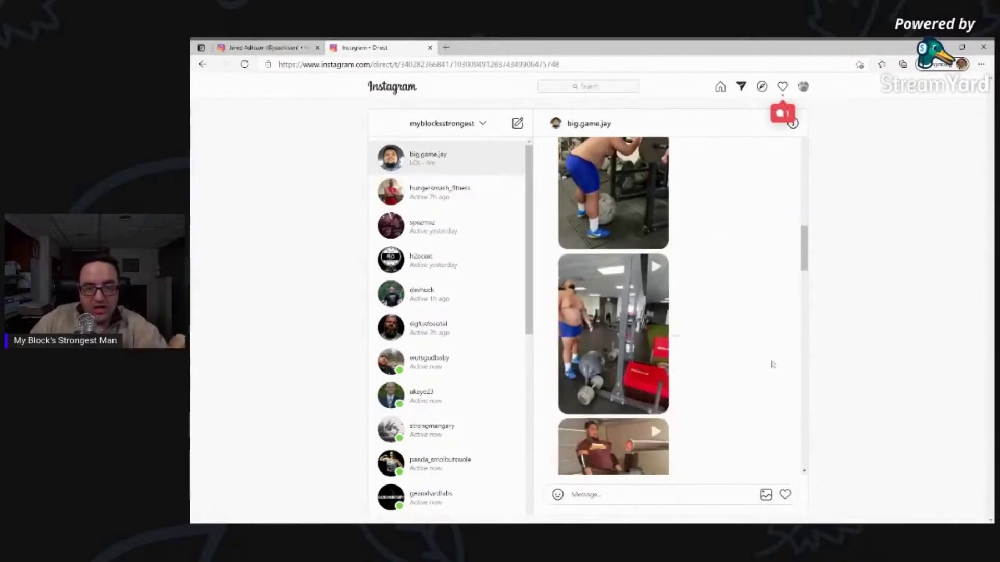
scroll(771, 365, "down", 5)
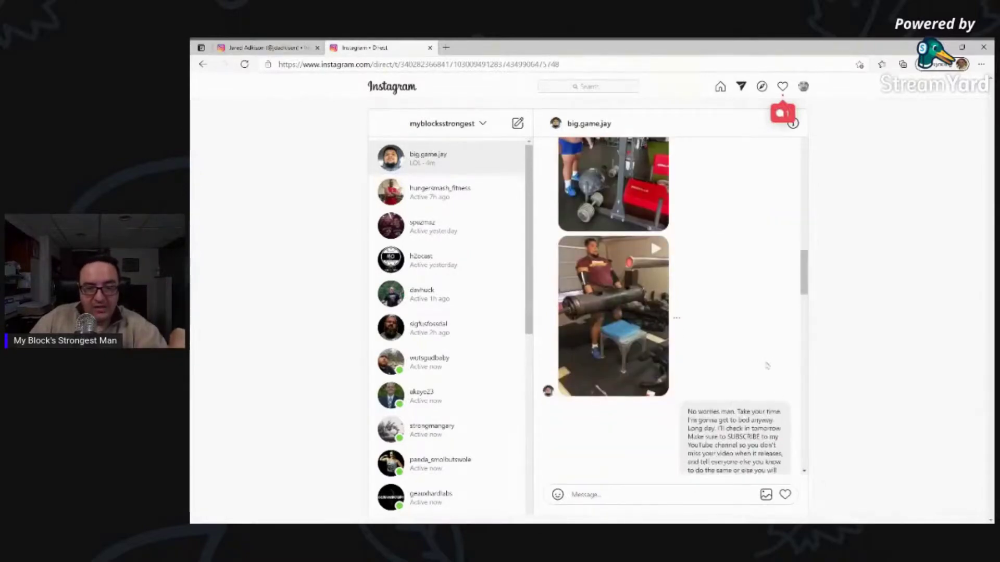
scroll(768, 367, "down", 6)
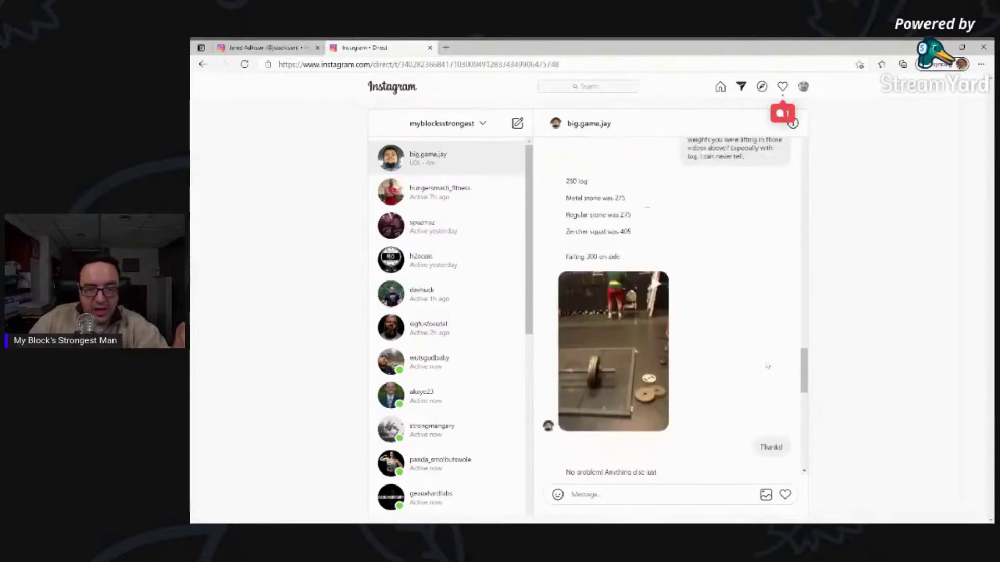
scroll(731, 345, "down", 5)
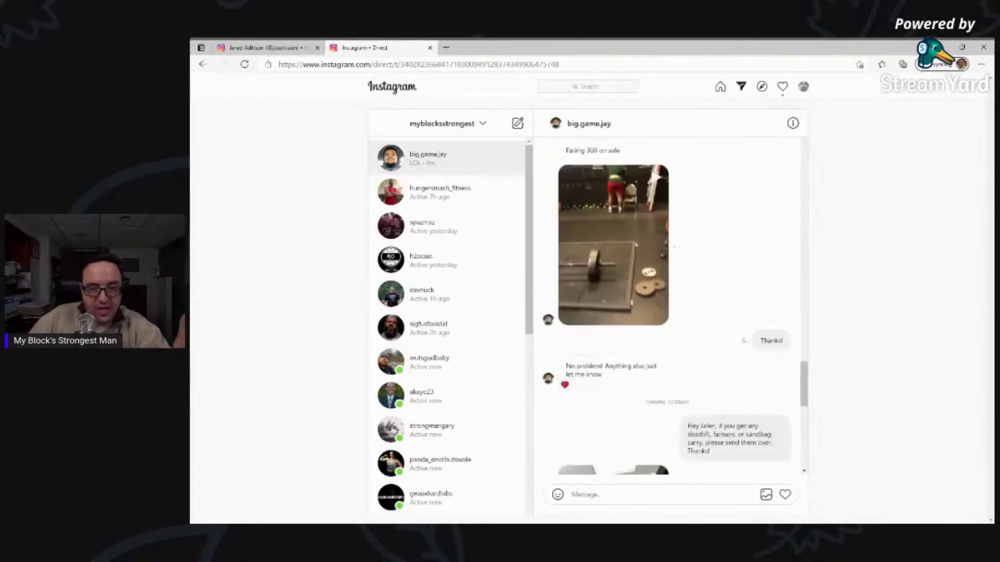
scroll(745, 354, "down", 2)
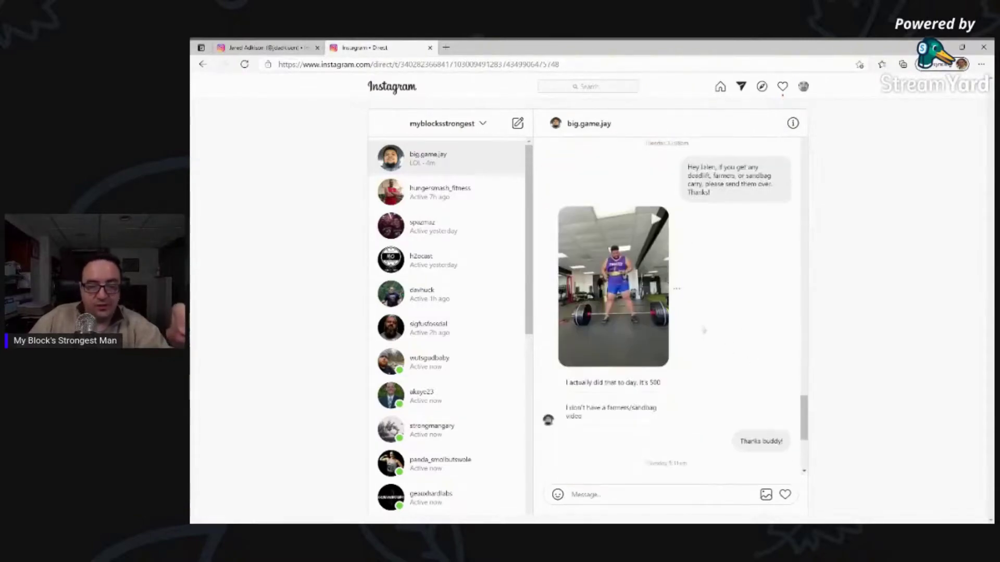
scroll(709, 328, "down", 4)
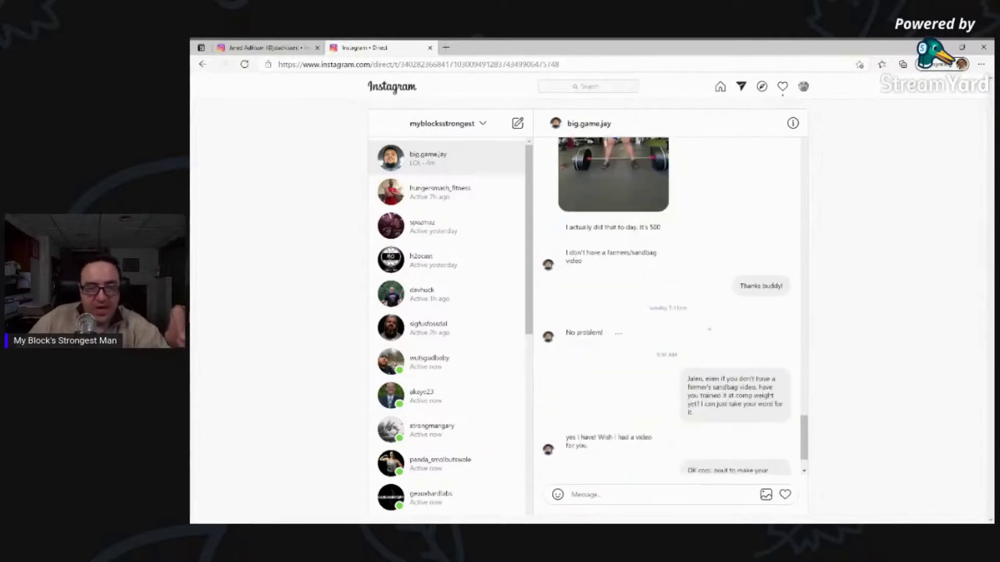
scroll(875, 271, "up", 4)
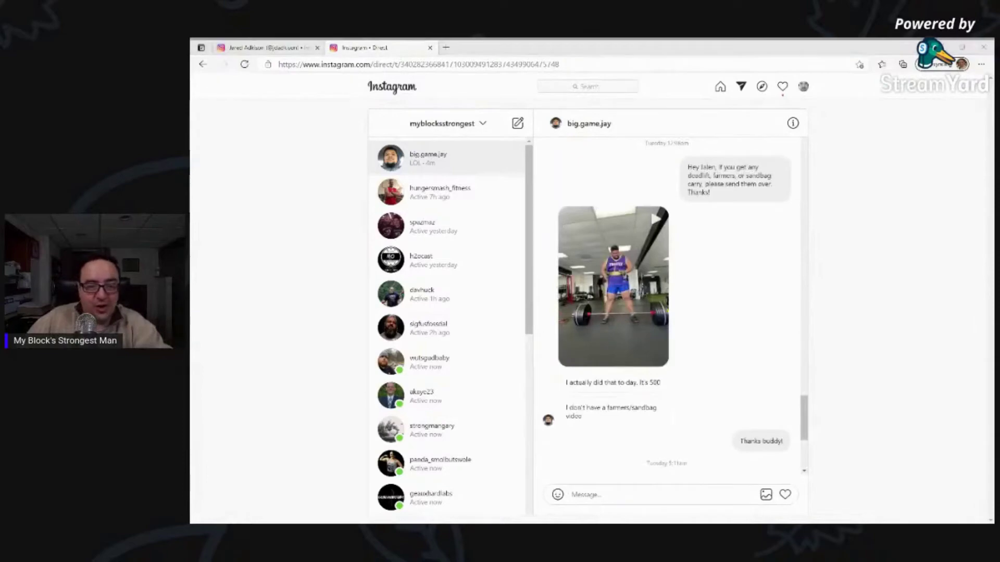
Step: Switch to the Central Georgia's Strongest Man 2021 workbook in Excel and review the first Novice M HW (220+) athlete's dumbbell and log entries
left_click(864, 282)
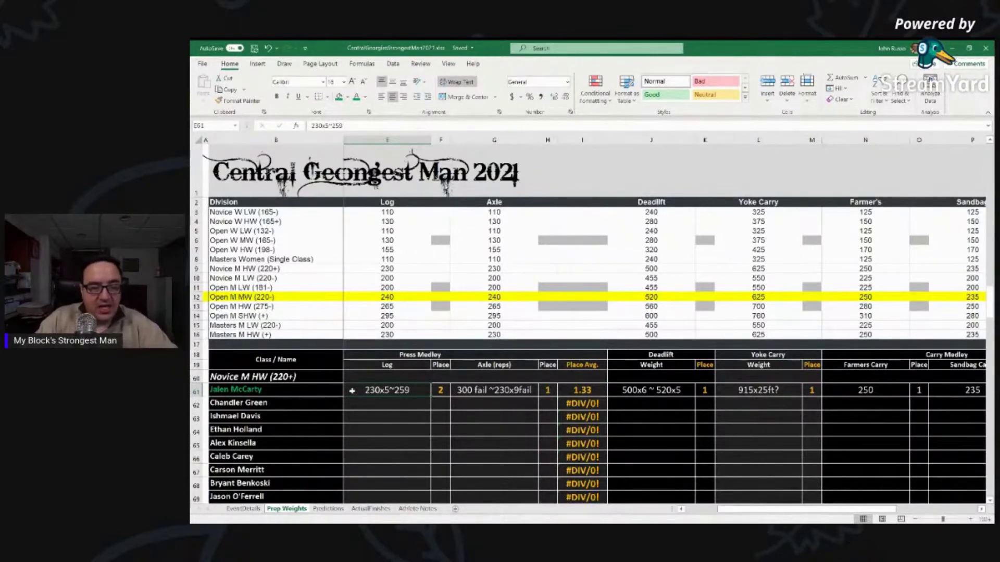
key("ctrl+z")
key("Right")
key("Right")
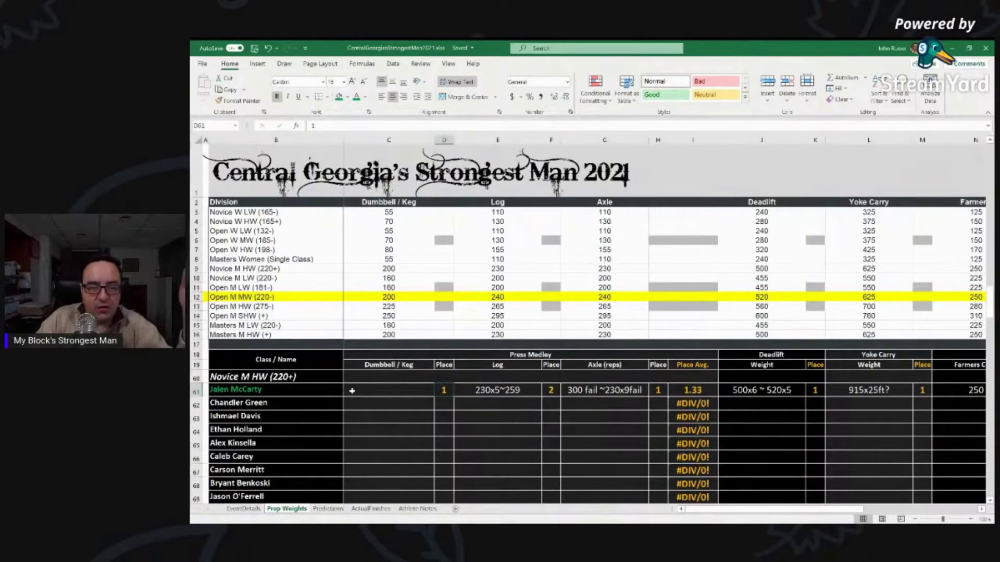
key("Right")
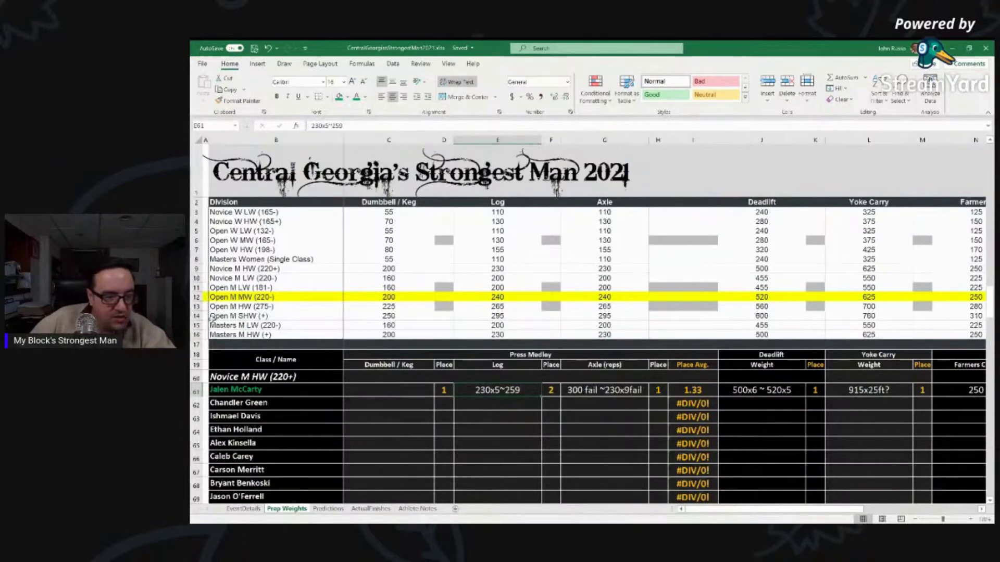
Step: Select the Novice M HW (220+) division row and compare its required weights with the press entries of that class's athletes
left_click(196, 268)
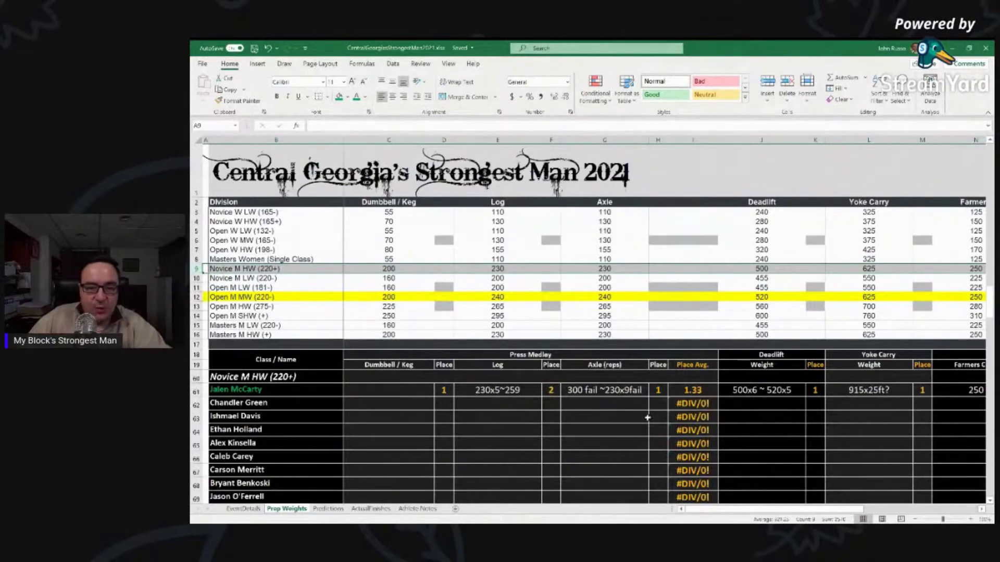
scroll(648, 417, "down", 2)
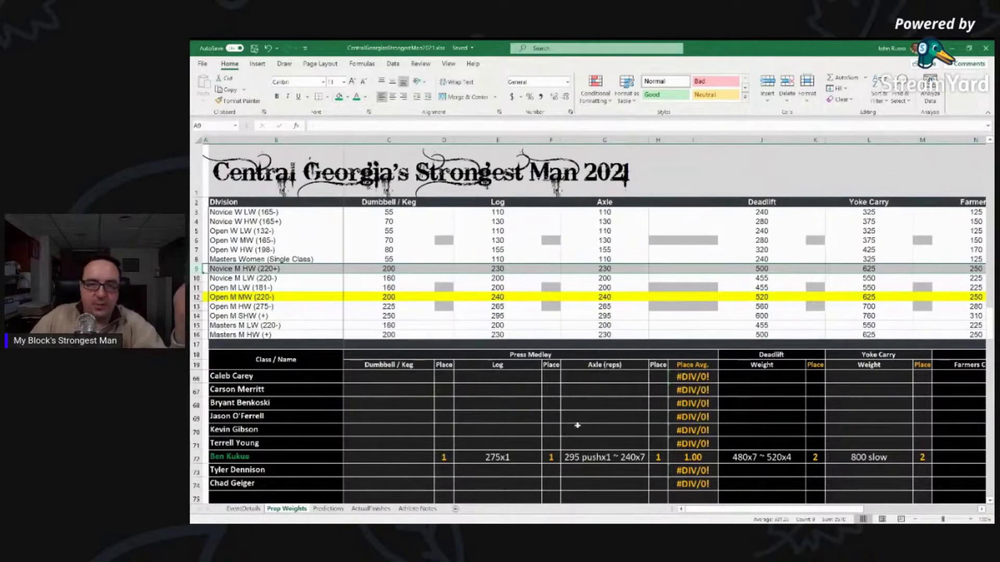
scroll(614, 410, "up", 1)
scroll(614, 411, "up", 1)
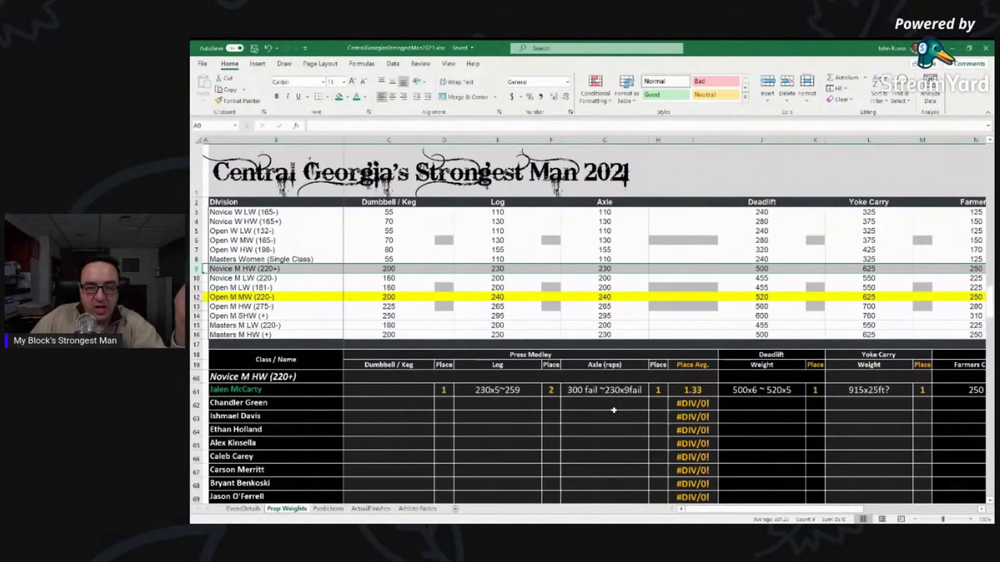
Step: Examine the first Novice M HW (220+) athlete's press medley place average, deadlift weight and deadlift place
left_click(672, 393)
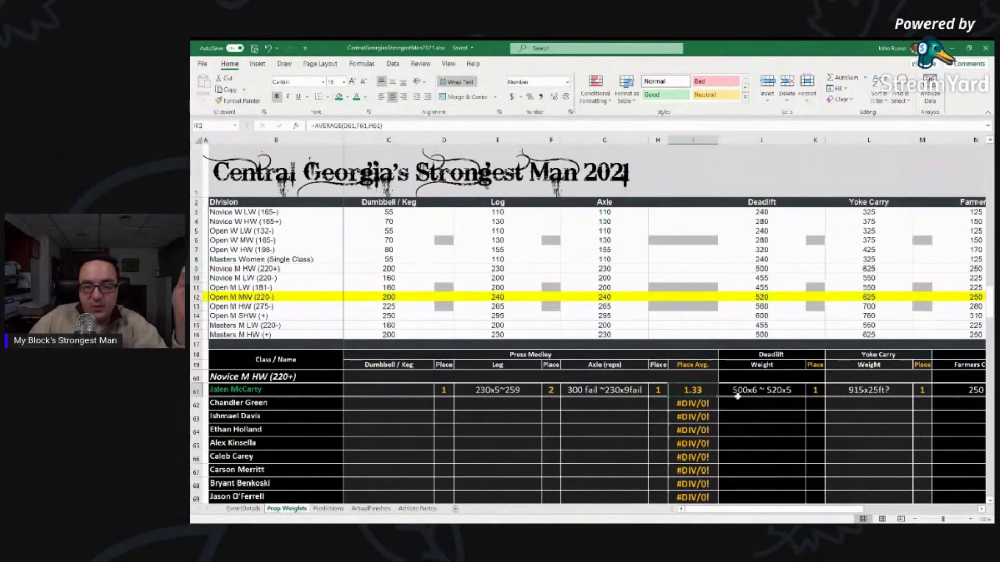
left_click(734, 391)
key("Right")
key("Right")
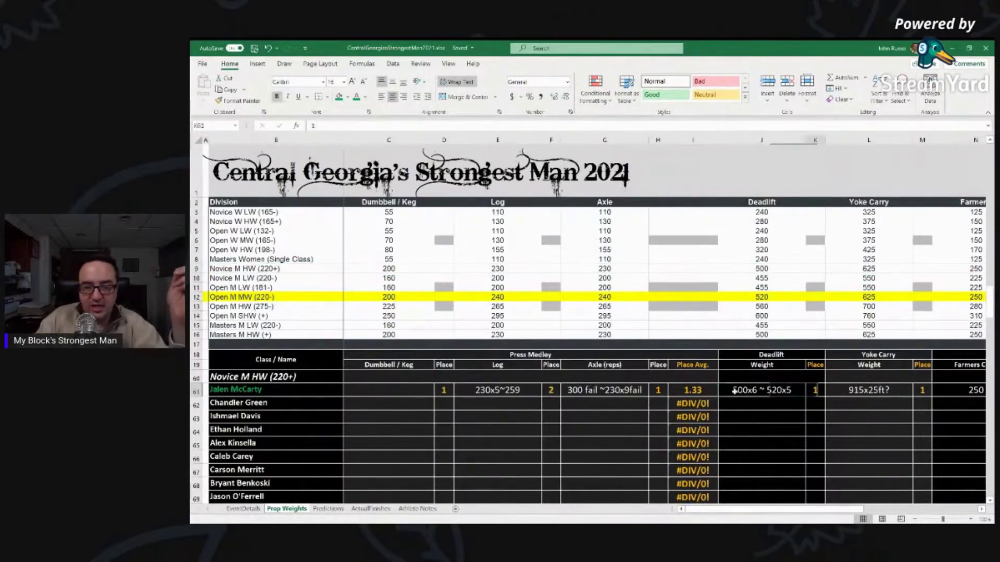
key("Left")
key("Left")
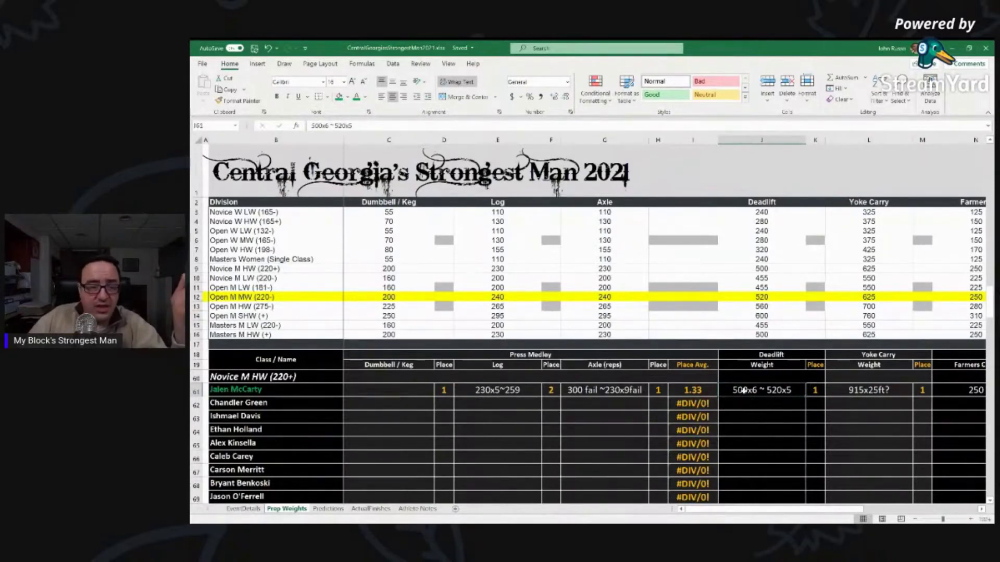
Step: Remove the fill from the Open M MW (220-) division row and fill the Novice M HW (220+) row with yellow
left_click(197, 297)
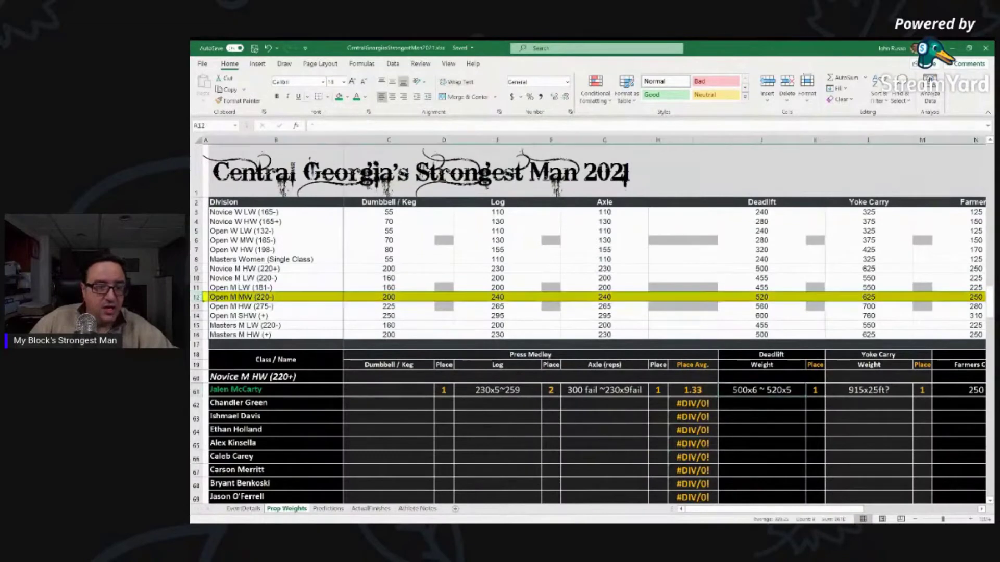
left_click(347, 97)
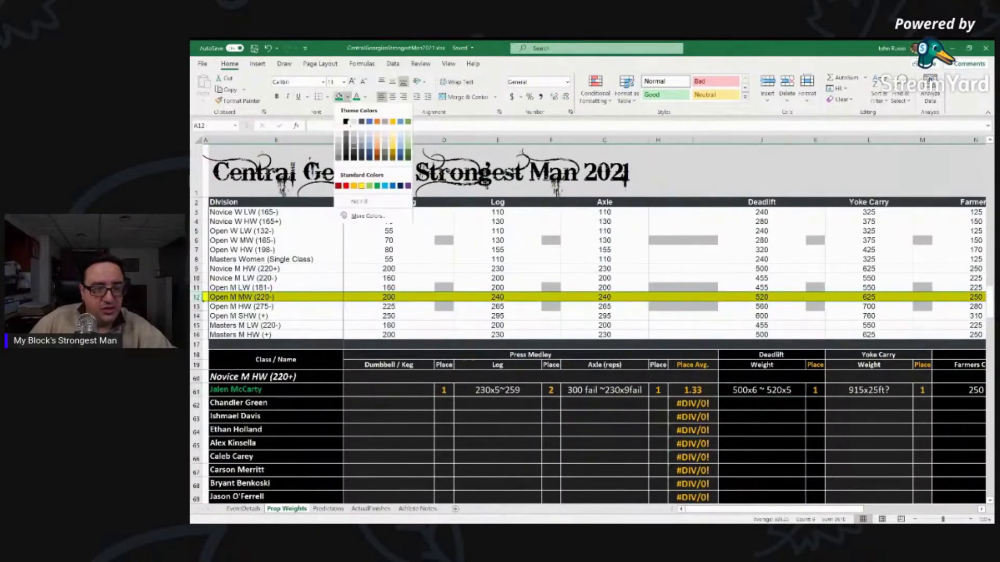
left_click(374, 202)
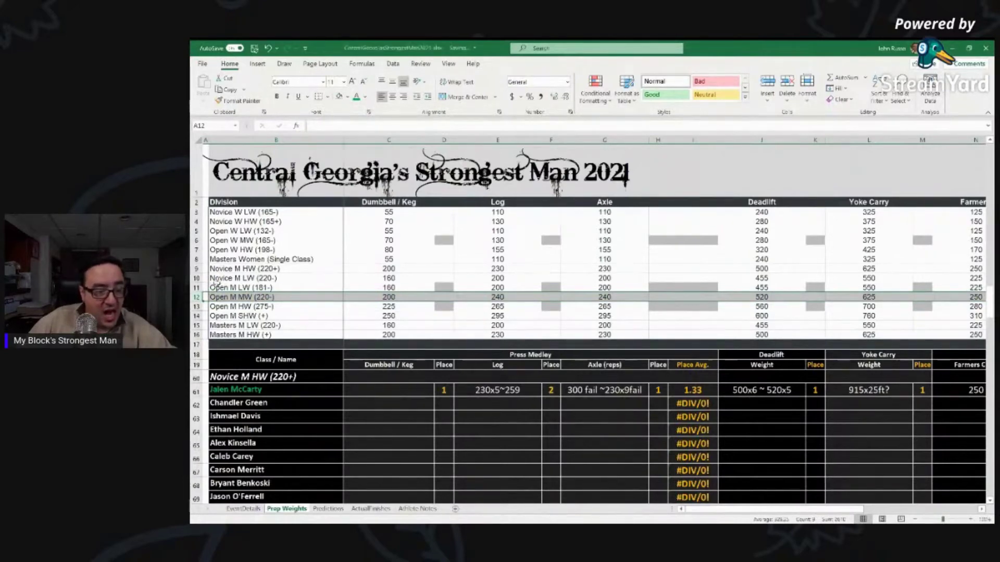
left_click(197, 268)
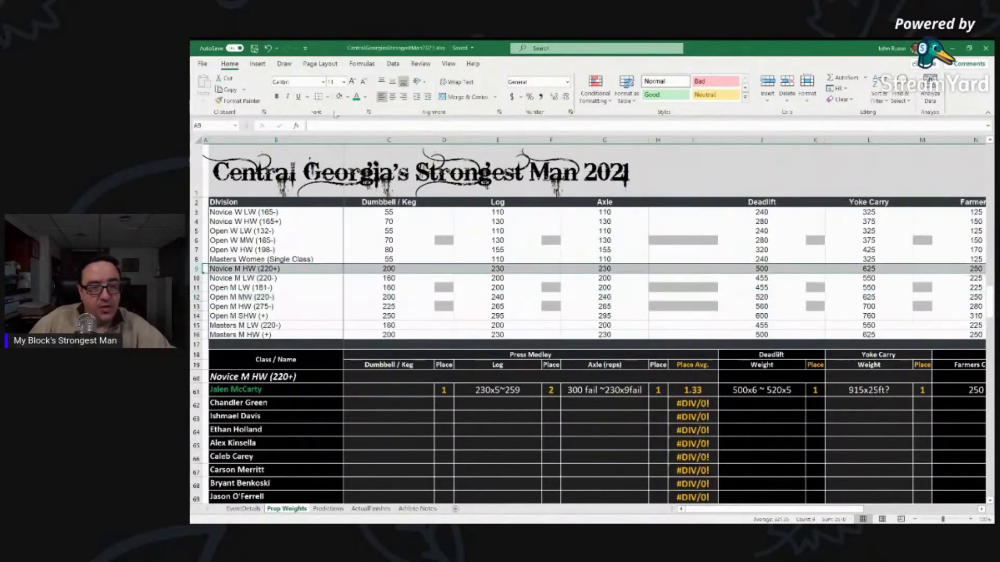
left_click(347, 97)
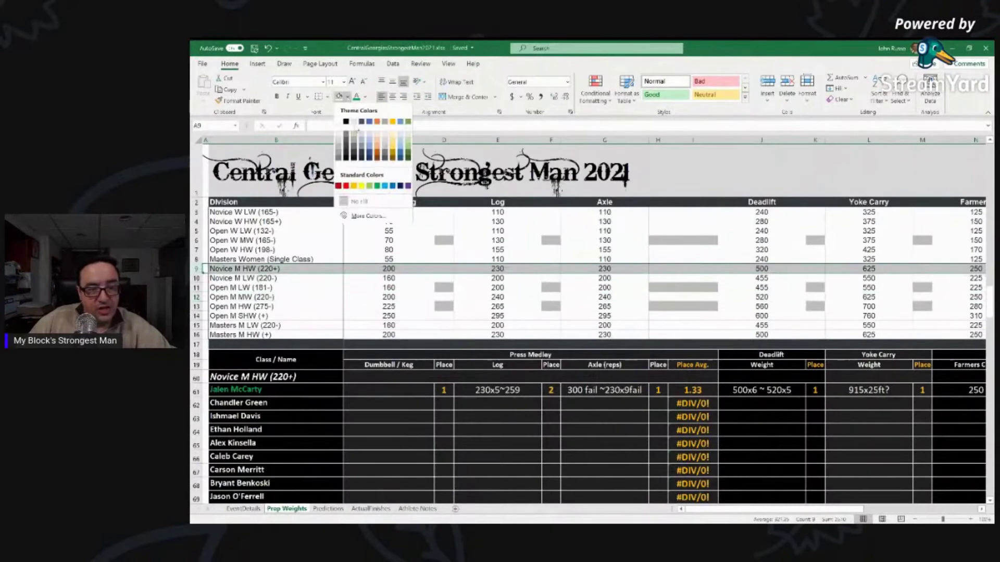
left_click(361, 186)
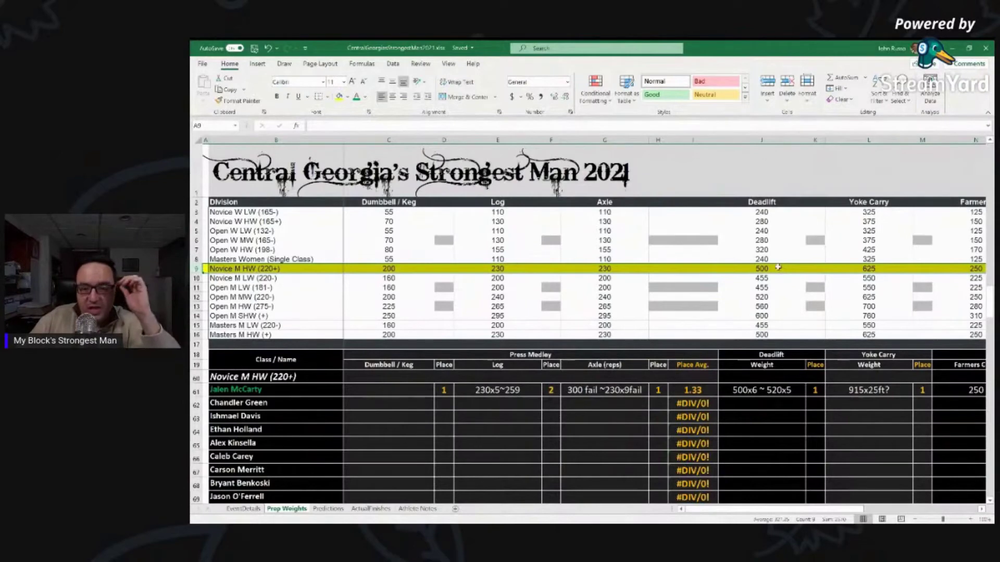
Step: Review the first Novice M HW (220+) athlete's entries from the deadlift through the yoke carry to the sandbag carry
left_click(781, 388)
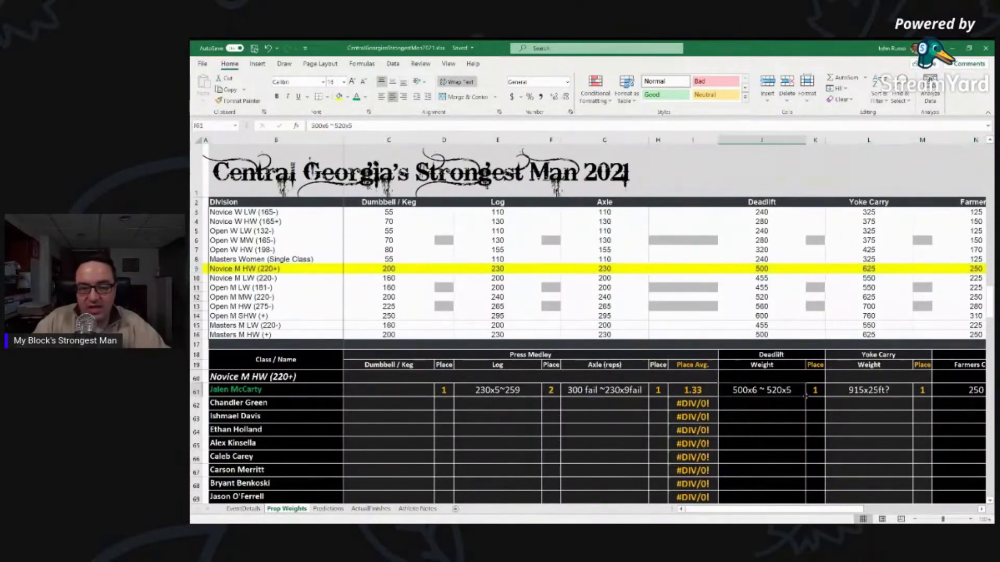
key("Right")
key("Right")
key("Right")
key("Right")
key("Right")
key("Right")
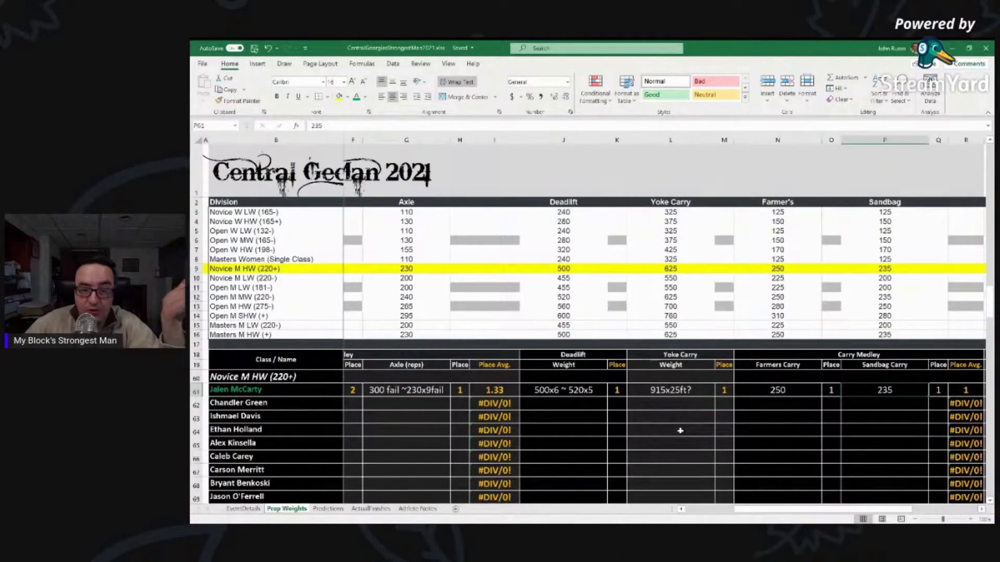
Step: Examine the same athlete's yoke carry place and the farmers and sandbag weights and places in the carry medley
left_click(717, 392)
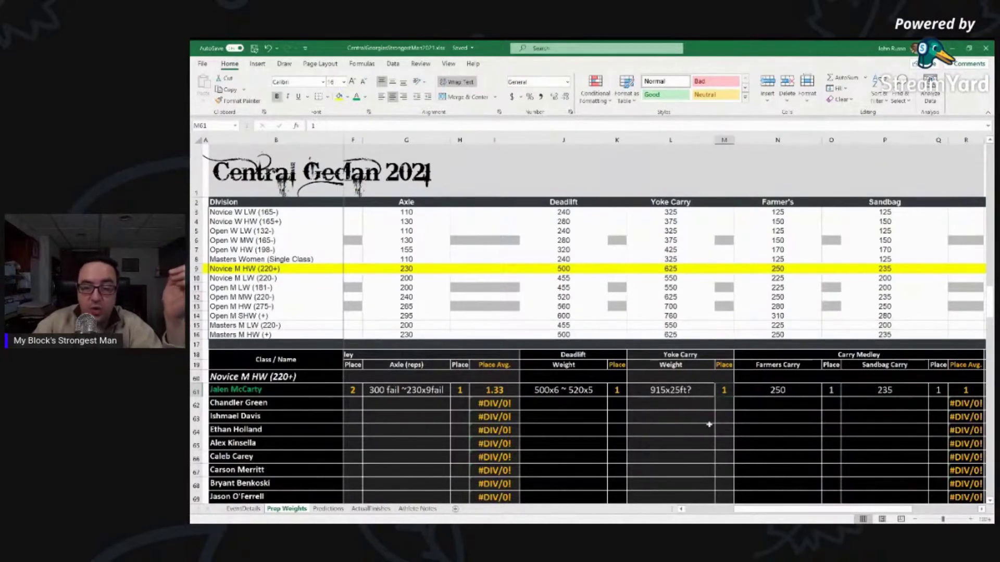
key("Right")
key("Right")
key("Right")
key("Right")
key("Right")
key("Right")
key("Left")
key("Left")
key("Left")
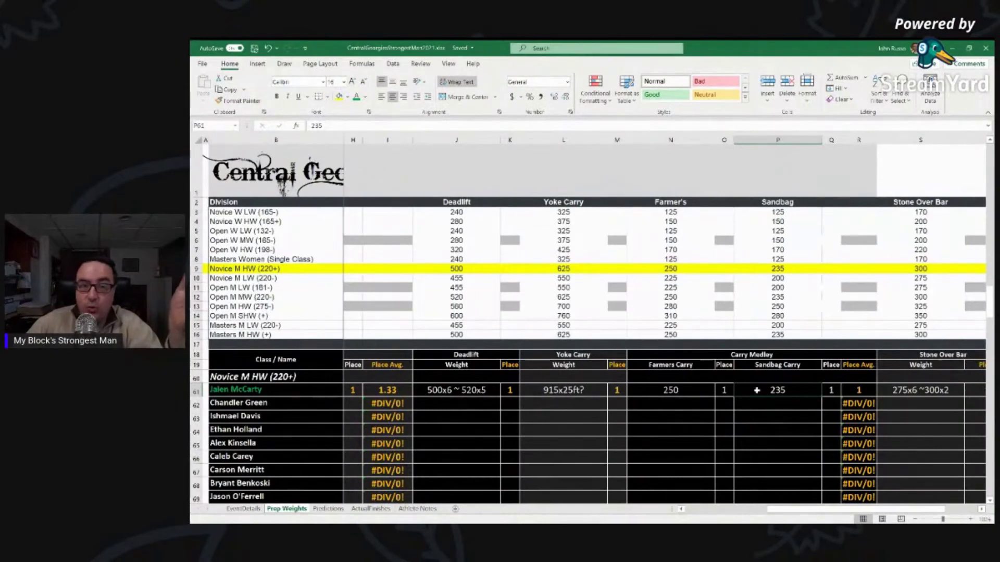
Step: Review the athlete's Stone Over Bar weight and place, and compare them with the other ranked Novice M HW (220+) competitor
left_click(894, 392)
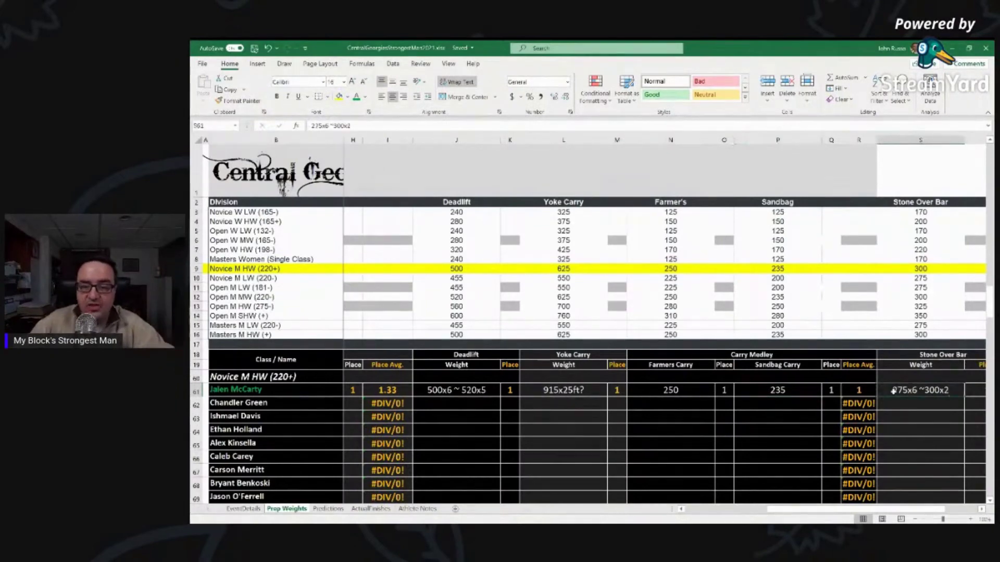
scroll(894, 391, "right", 3)
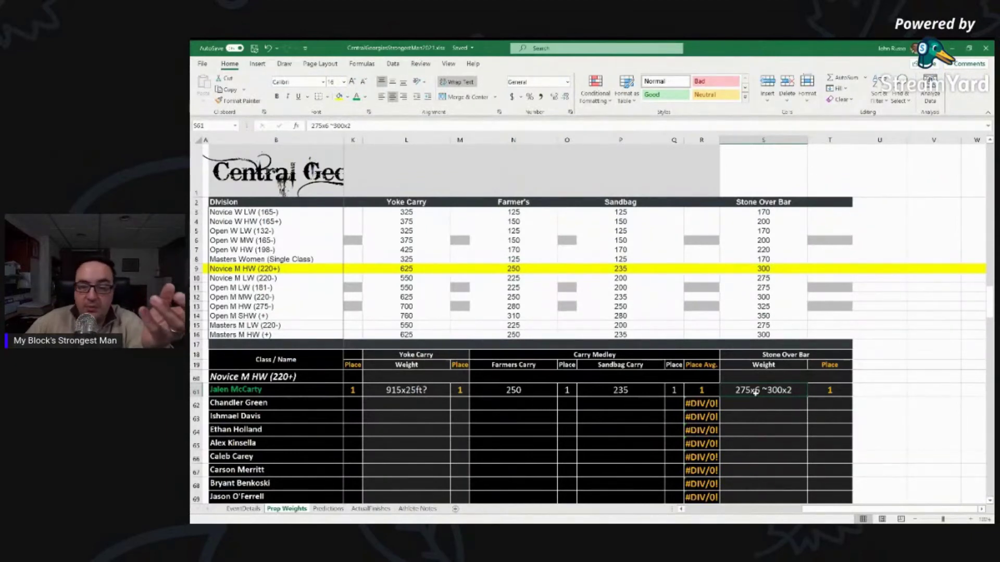
scroll(798, 391, "down", 3)
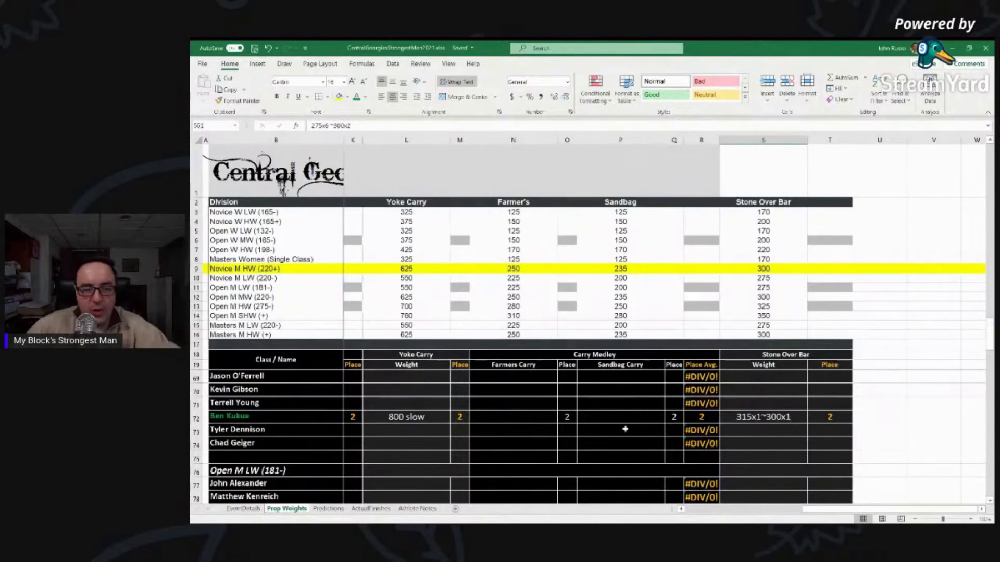
Step: Open the Predictions sheet and review the first Novice M HW (220+) athlete's points from Press Medley through Stone Over Bar
left_click(328, 509)
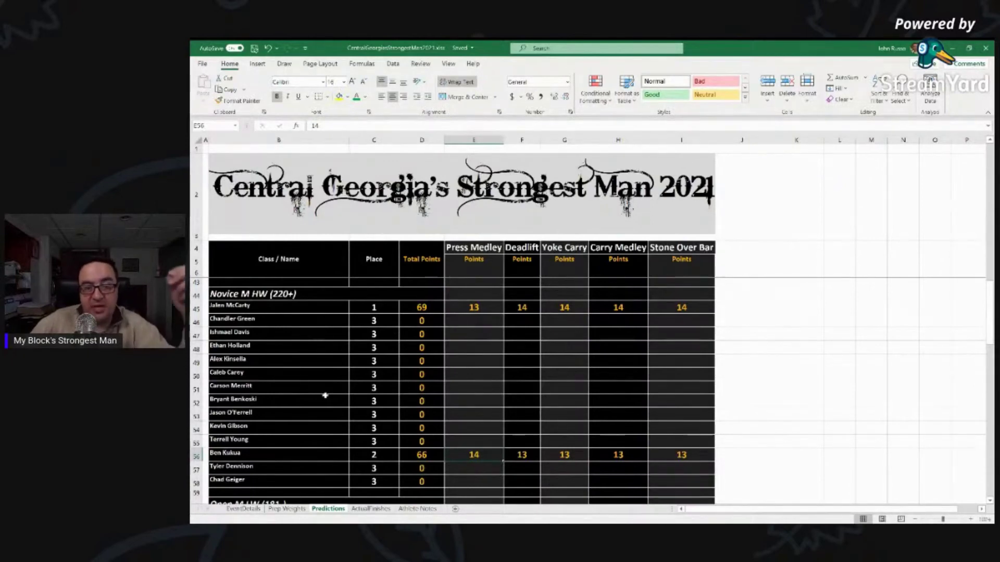
left_click(447, 311)
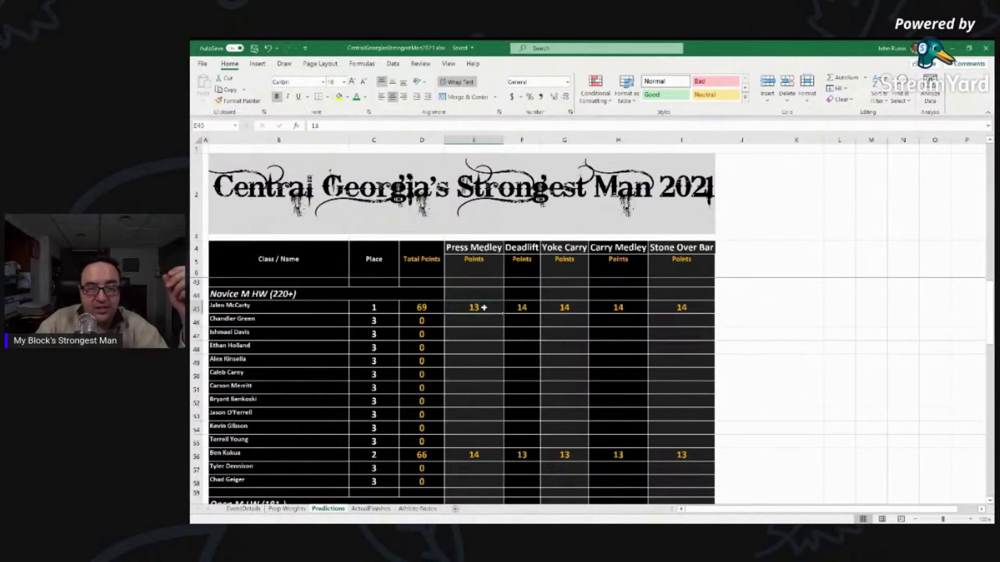
key("Right")
key("Right")
key("Right")
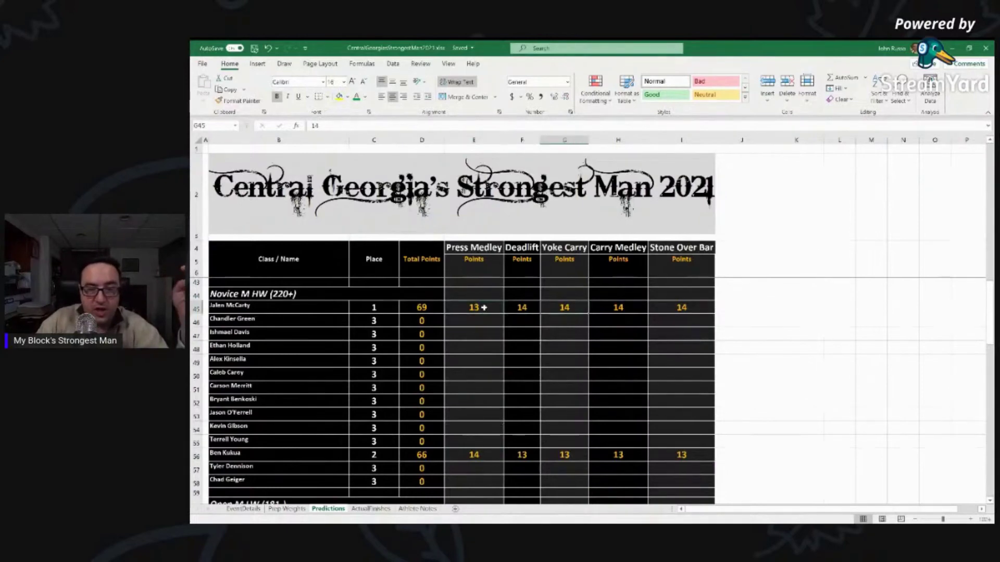
key("Right")
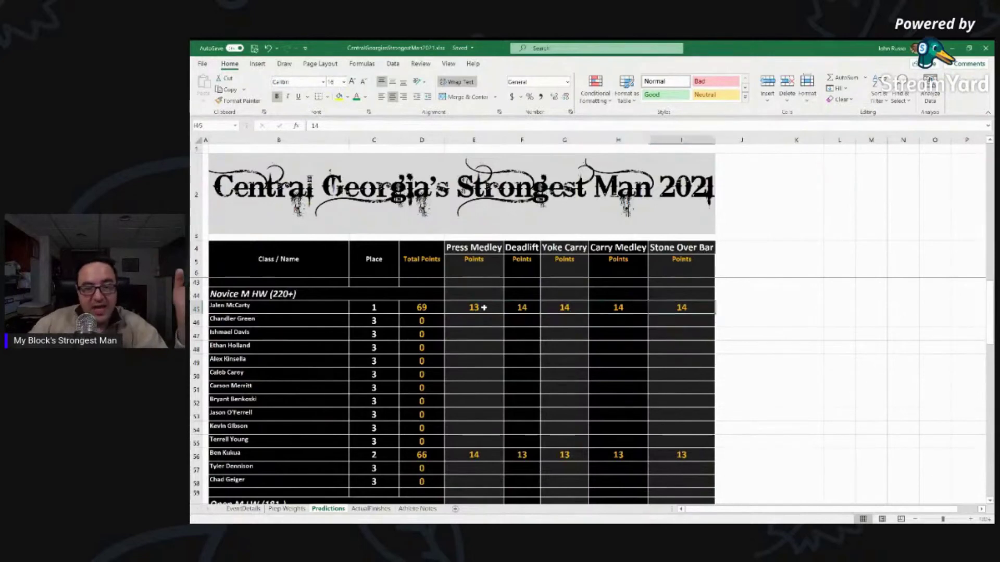